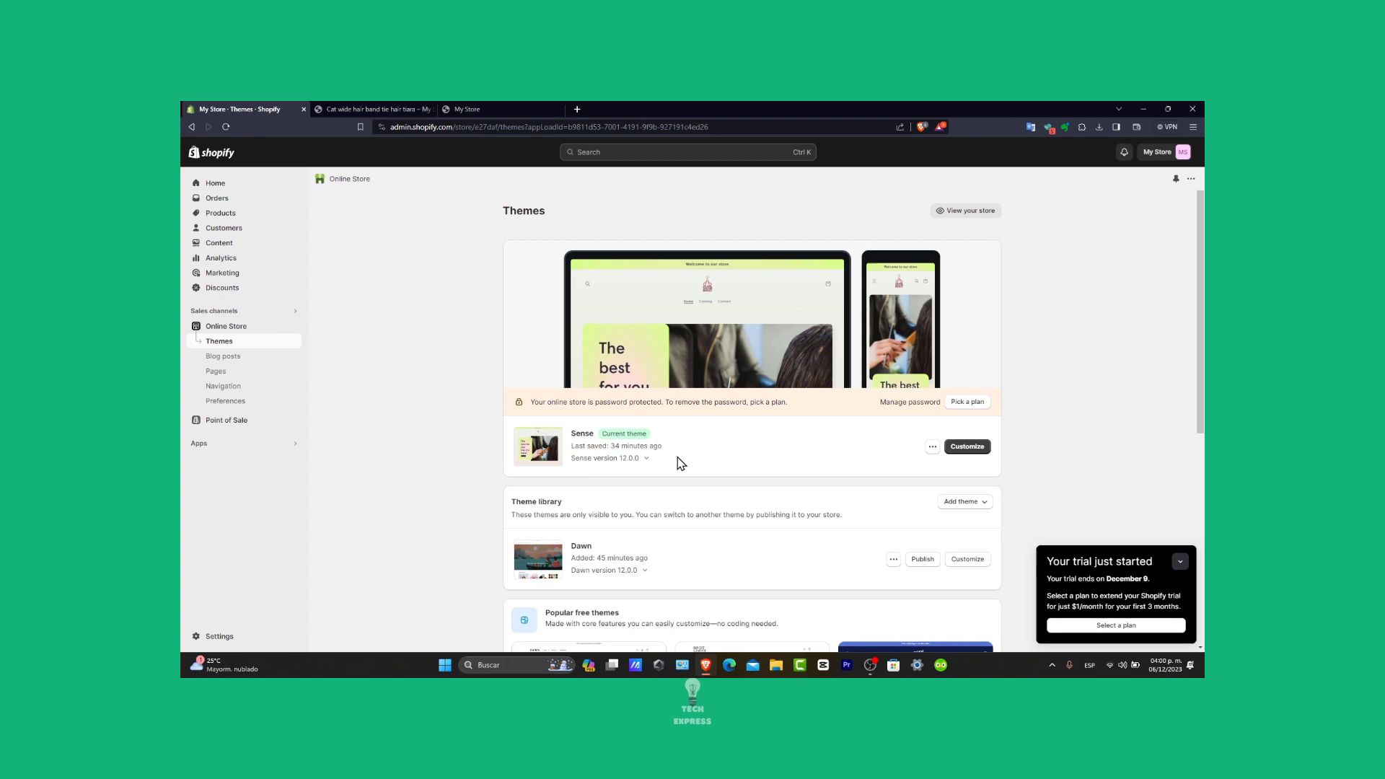
Load the Amazon Mexico home page (amazon.com.mx) in a new browser tab
scroll(863, 414, down, 2)
scroll(865, 404, down, 3)
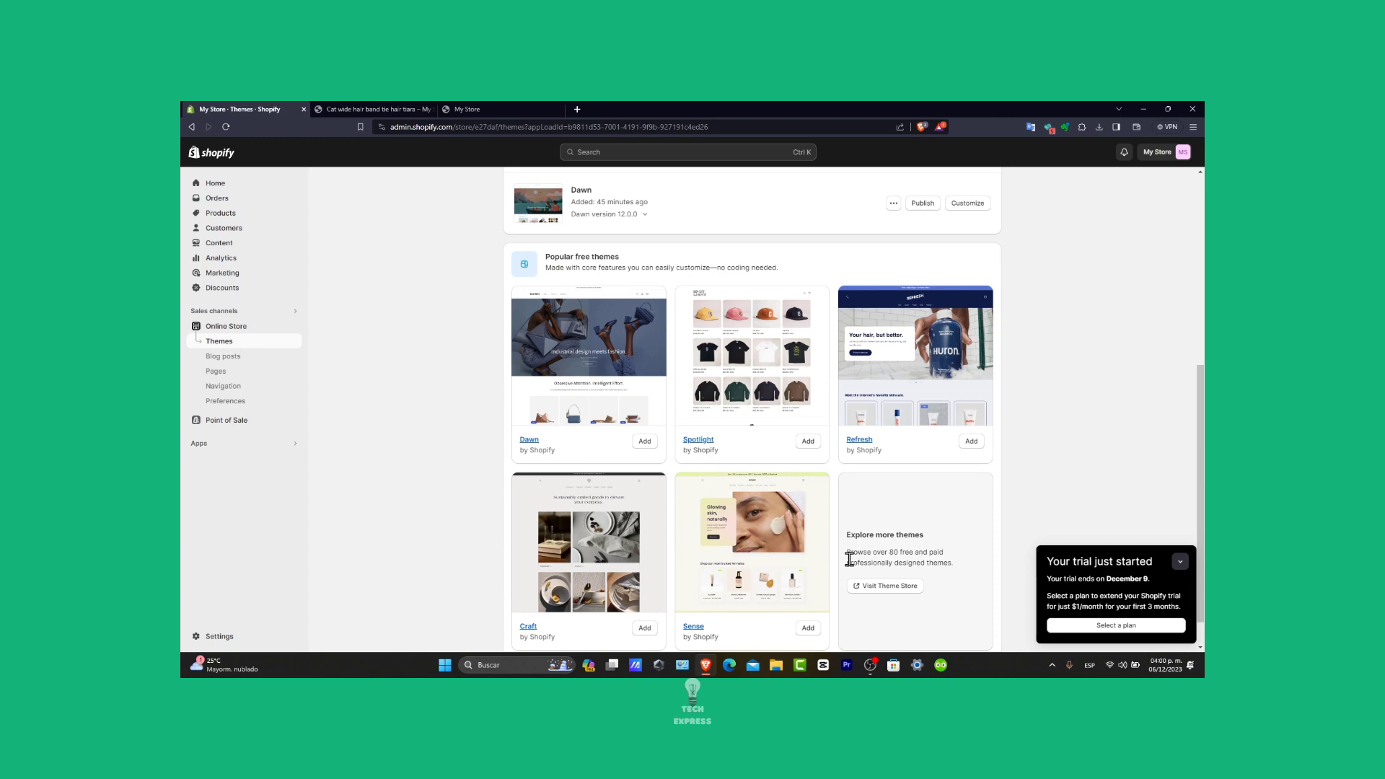
click(577, 108)
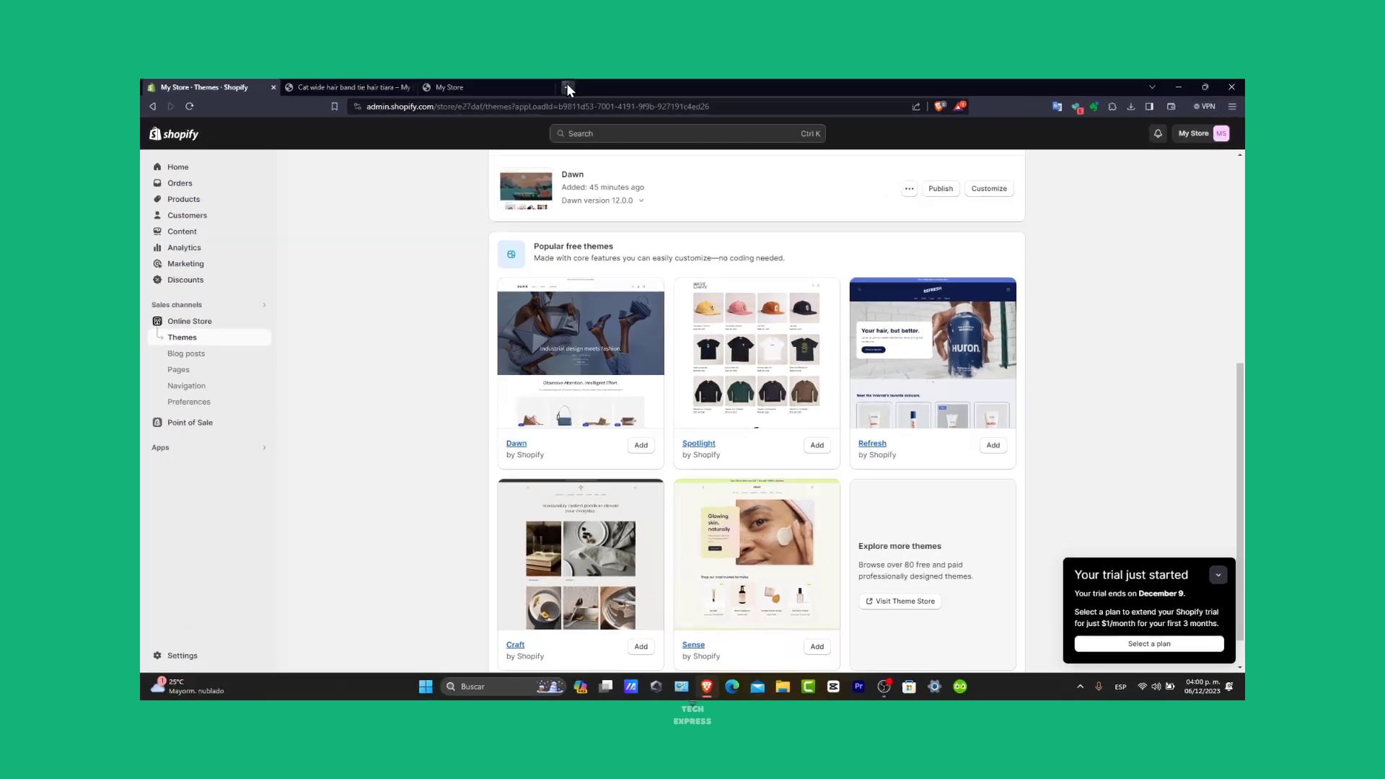
text(amazo)
key(Return)
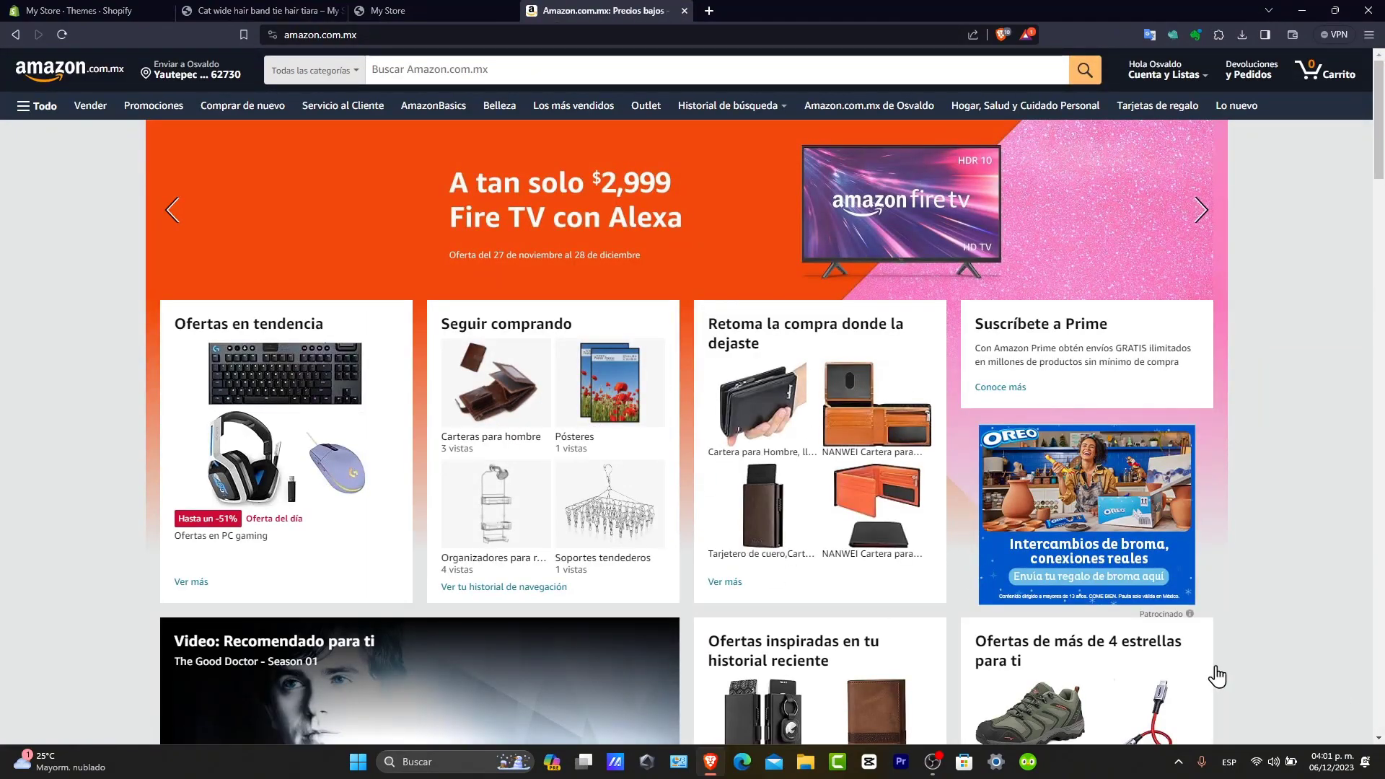
Scroll through the Amazon Mexico page, then return to the Shopify themes tab
scroll(1087, 586, down, 7)
scroll(1087, 586, down, 10)
scroll(1077, 588, down, 7)
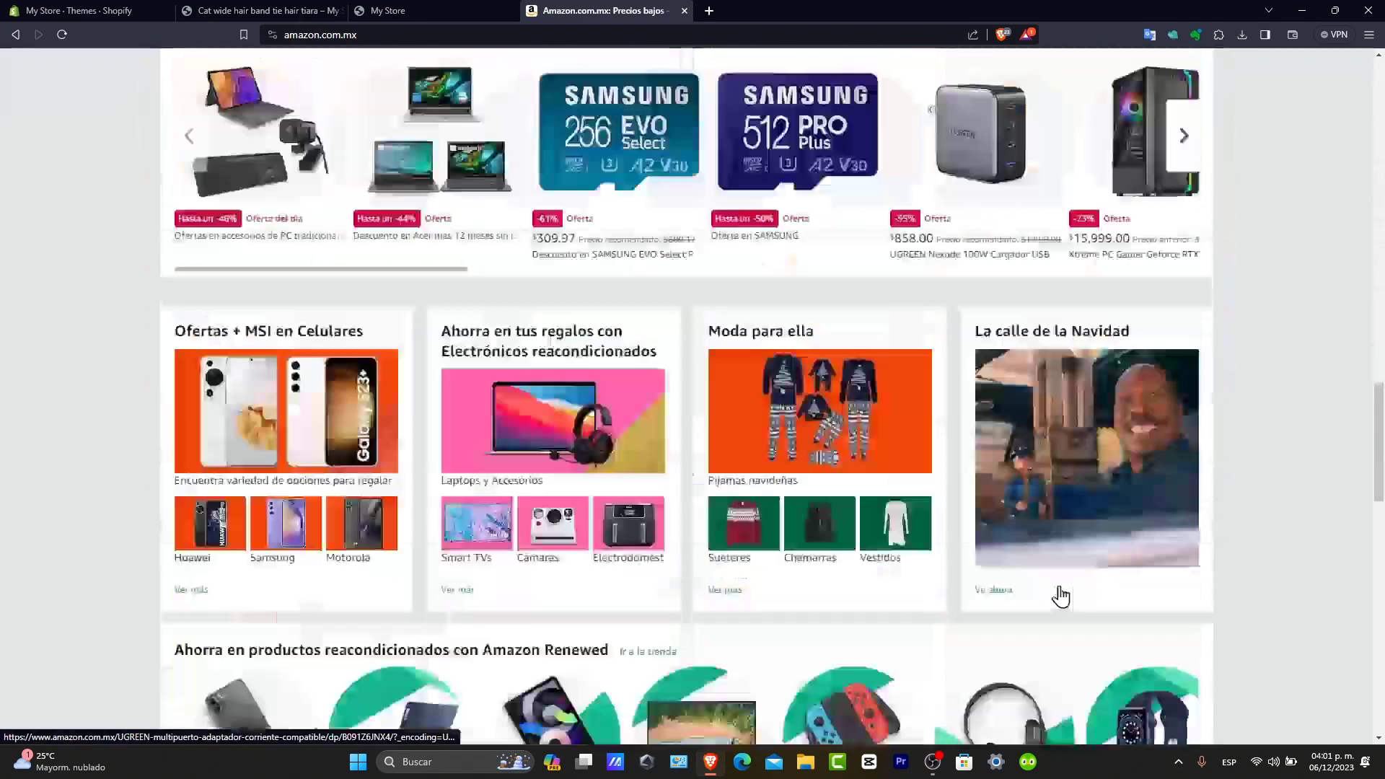
scroll(1061, 597, down, 8)
click(104, 10)
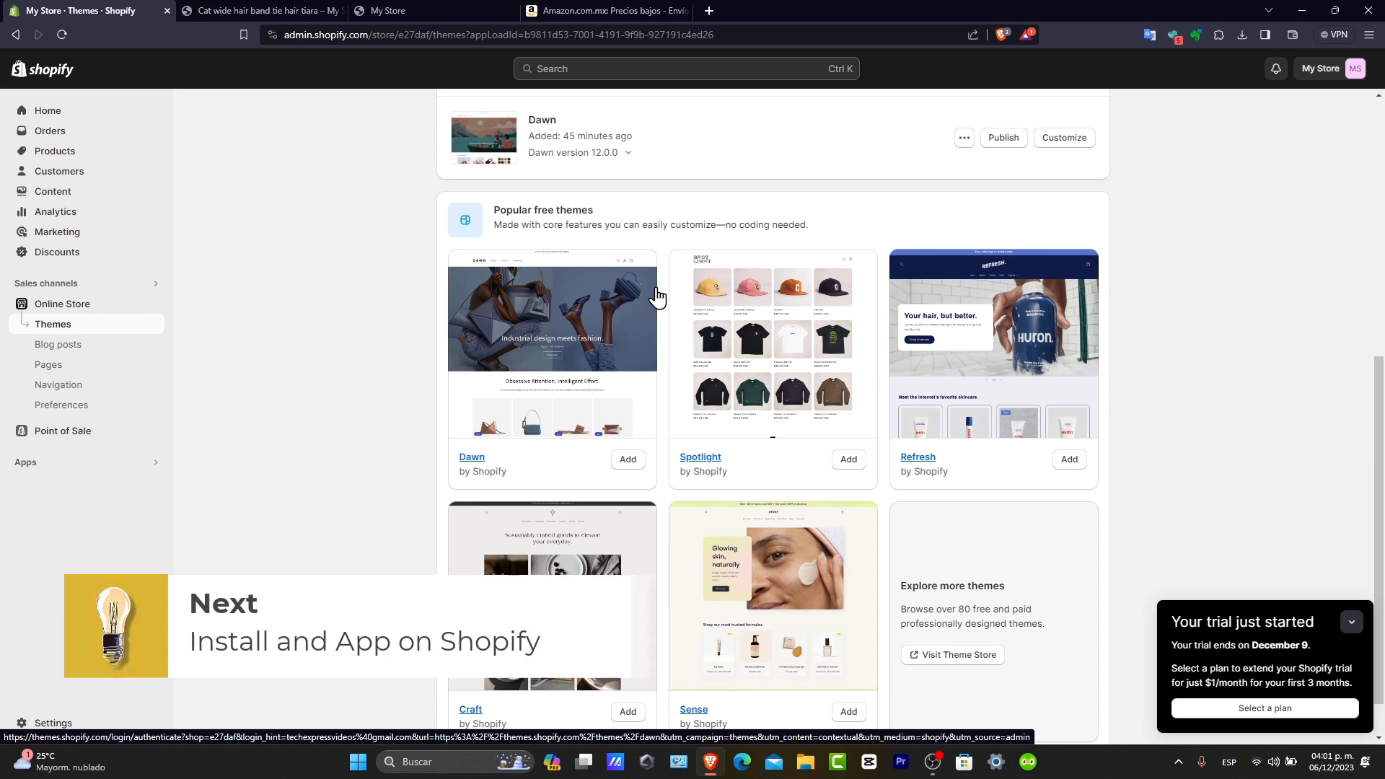
Open the Apps panel showing the installed CJdropshipping app and recommended apps
click(58, 467)
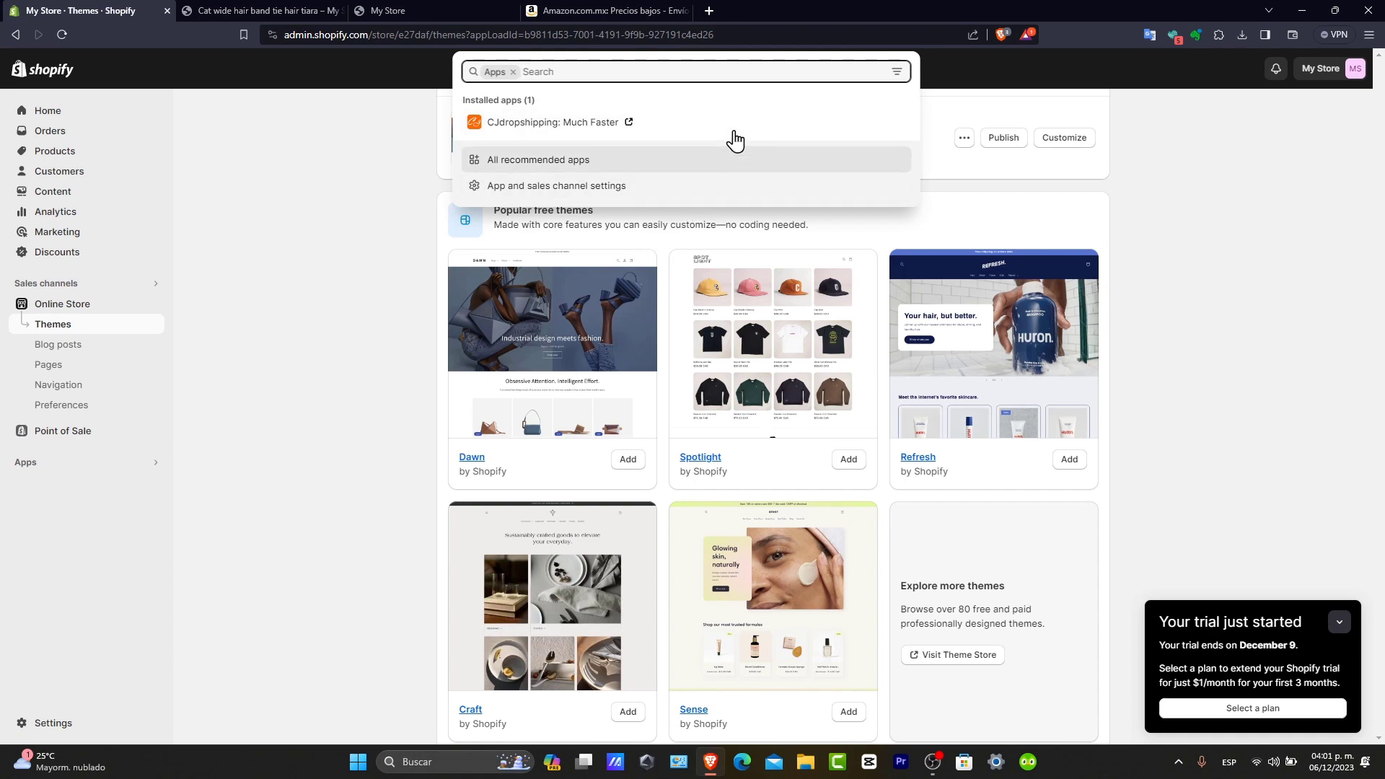
Search the App Store for 'order tracking' and open the AfterShip Order Tracking listing
text(order tracking)
key(Return)
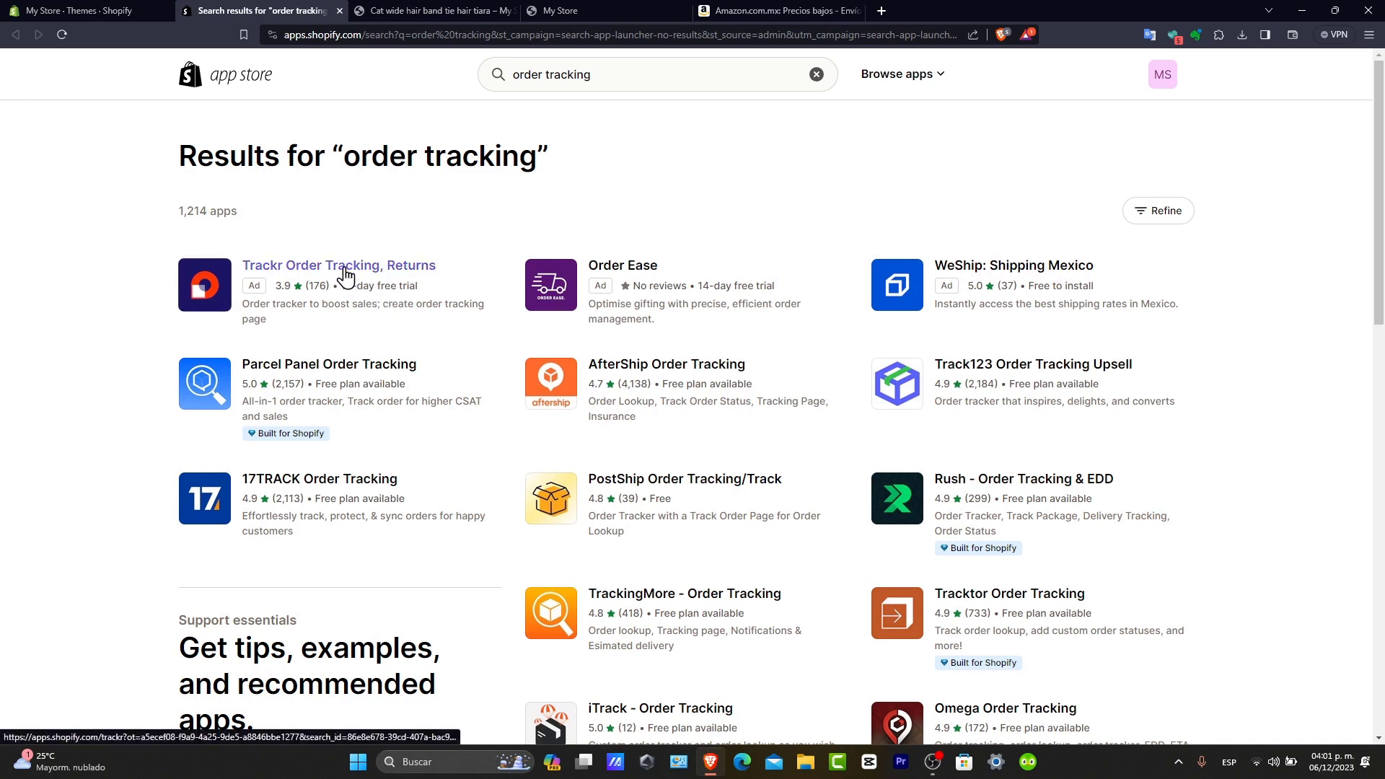
click(710, 370)
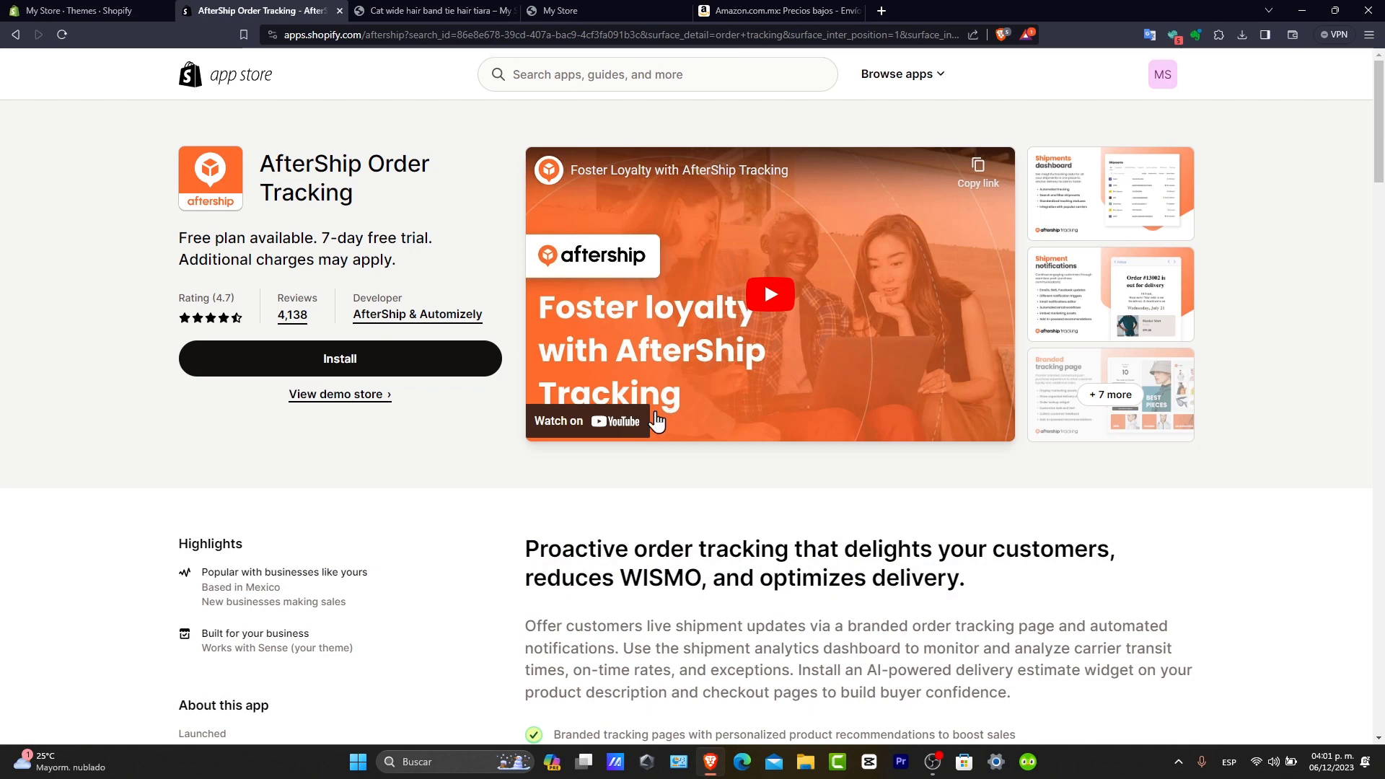
Install AfterShip Order Tracking and approve its authorization for My Store
click(433, 357)
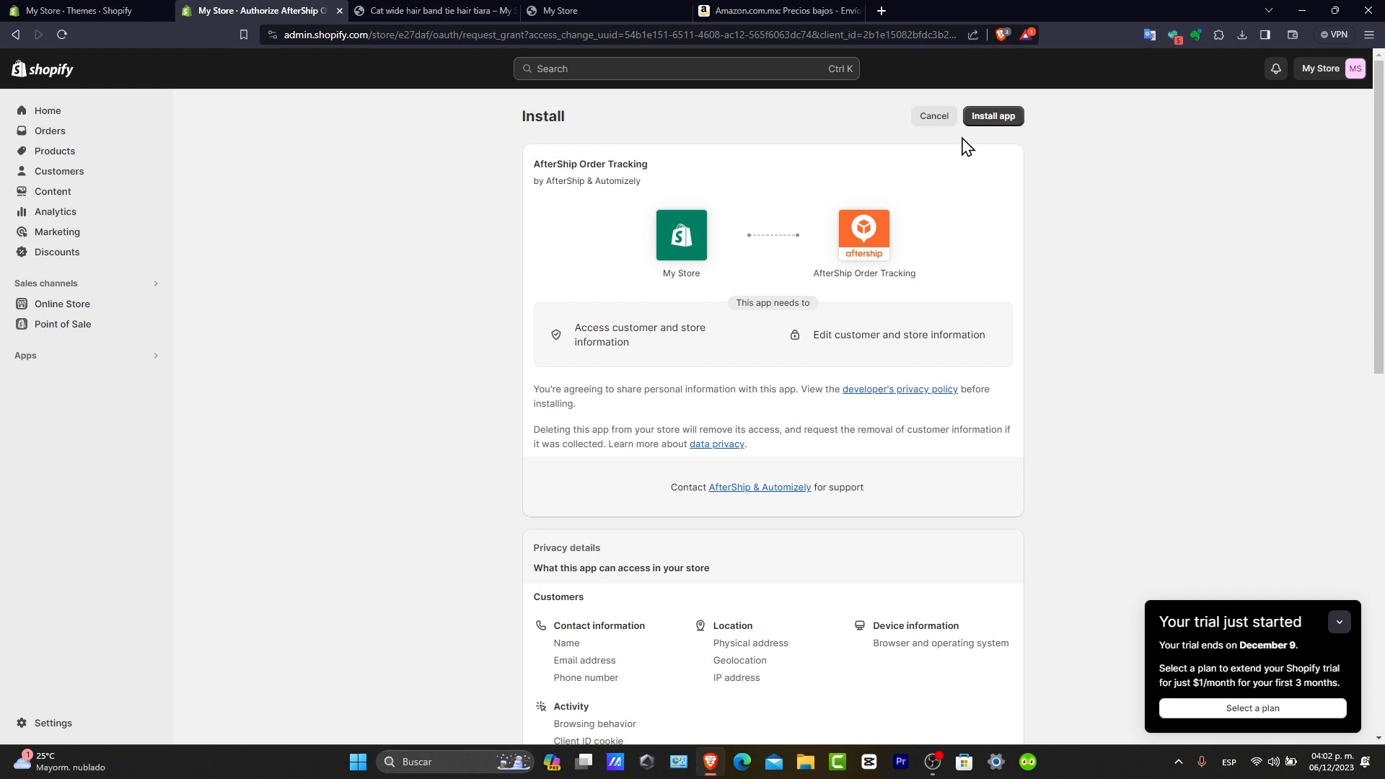
click(1007, 124)
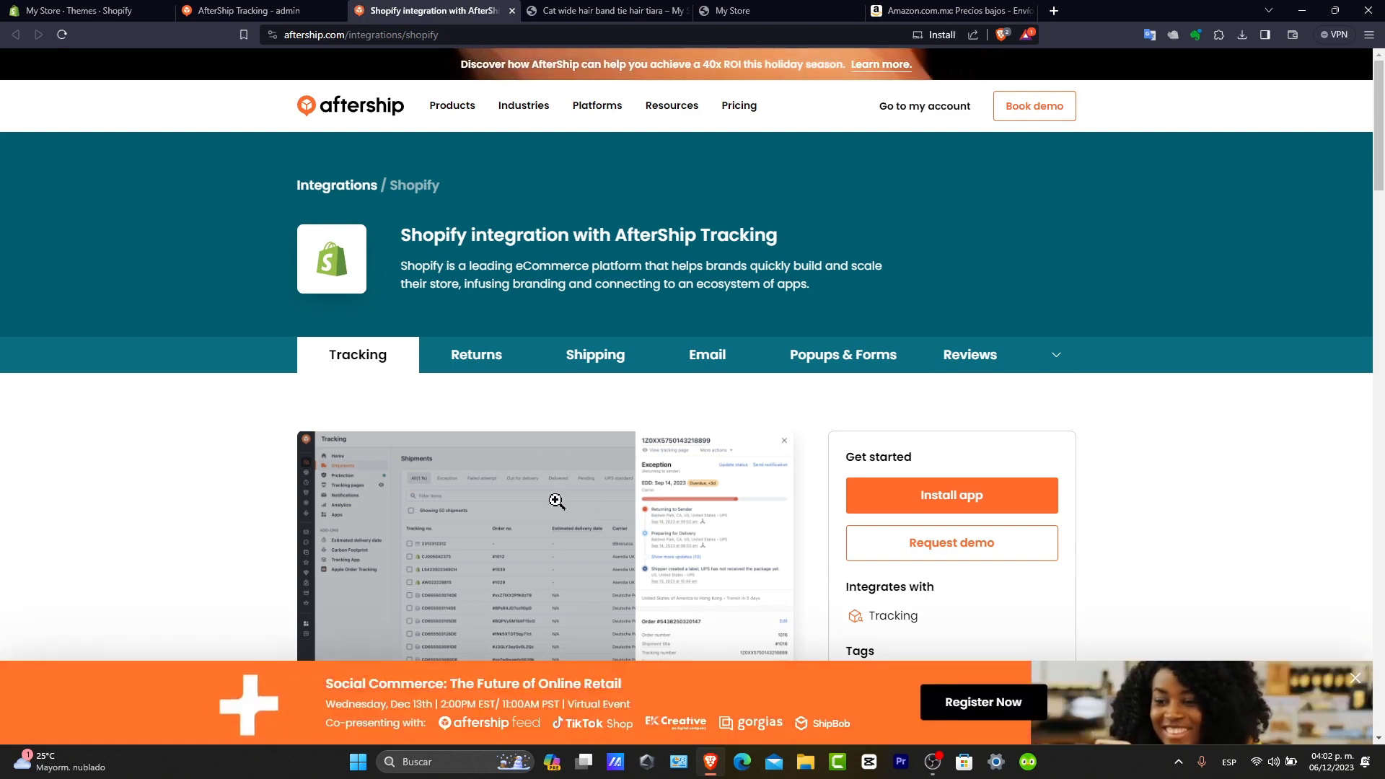
Open the installed AfterShip app and view its shipment analytics dashboard
click(924, 496)
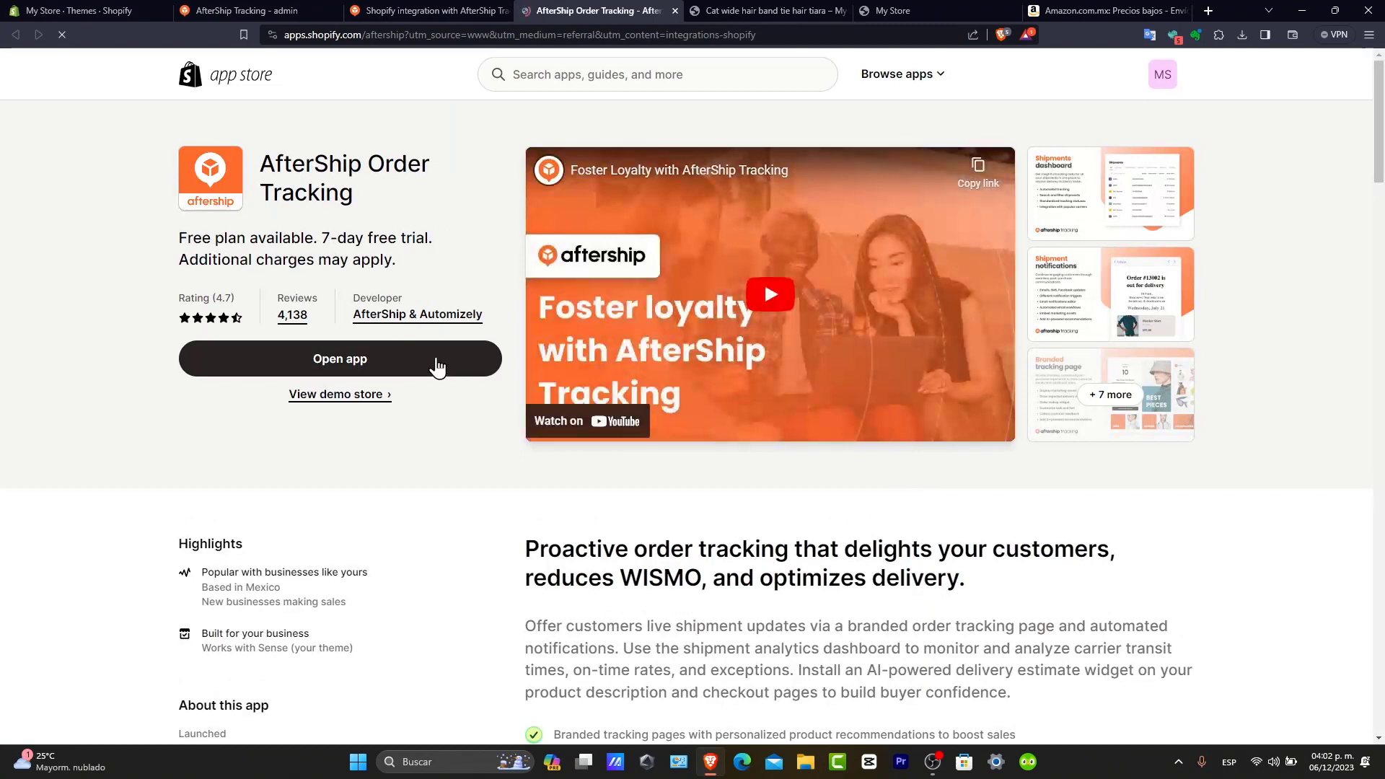
click(436, 360)
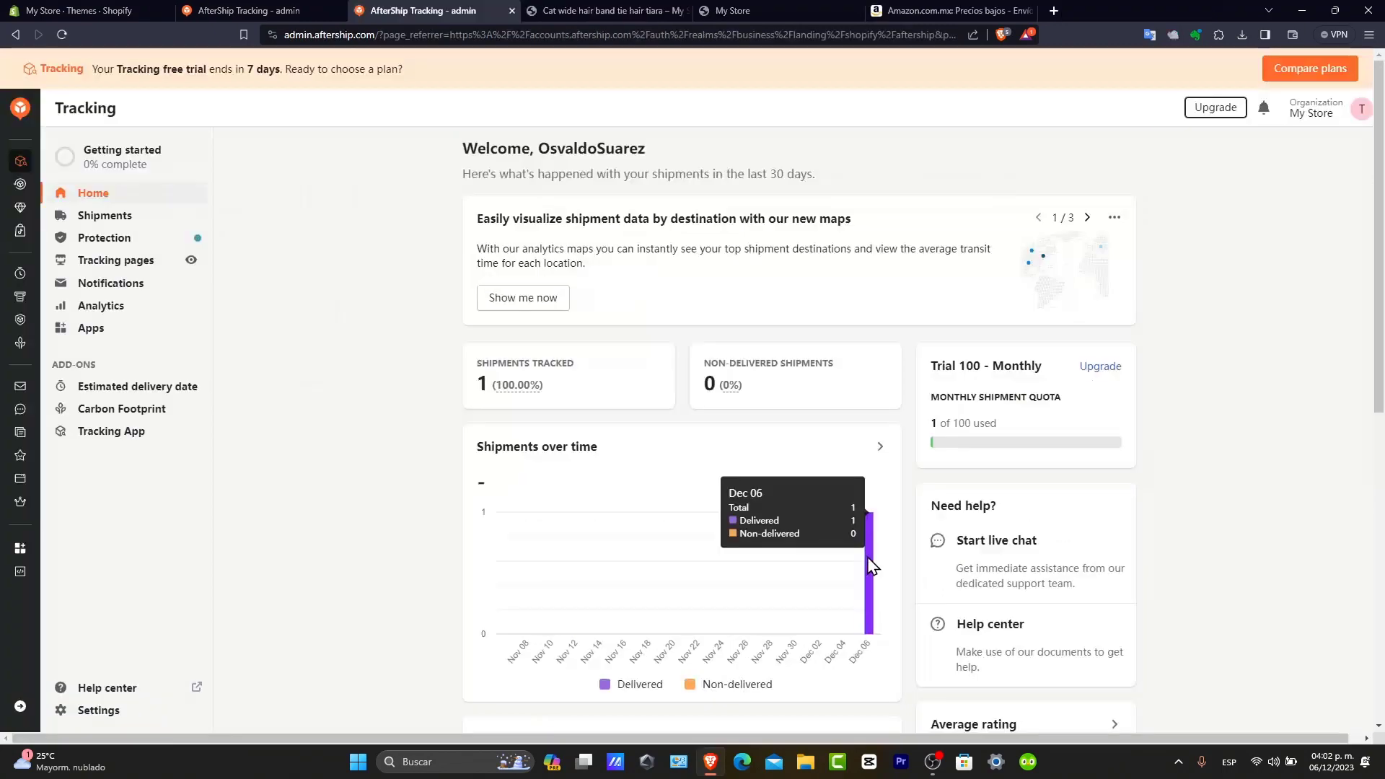
click(595, 446)
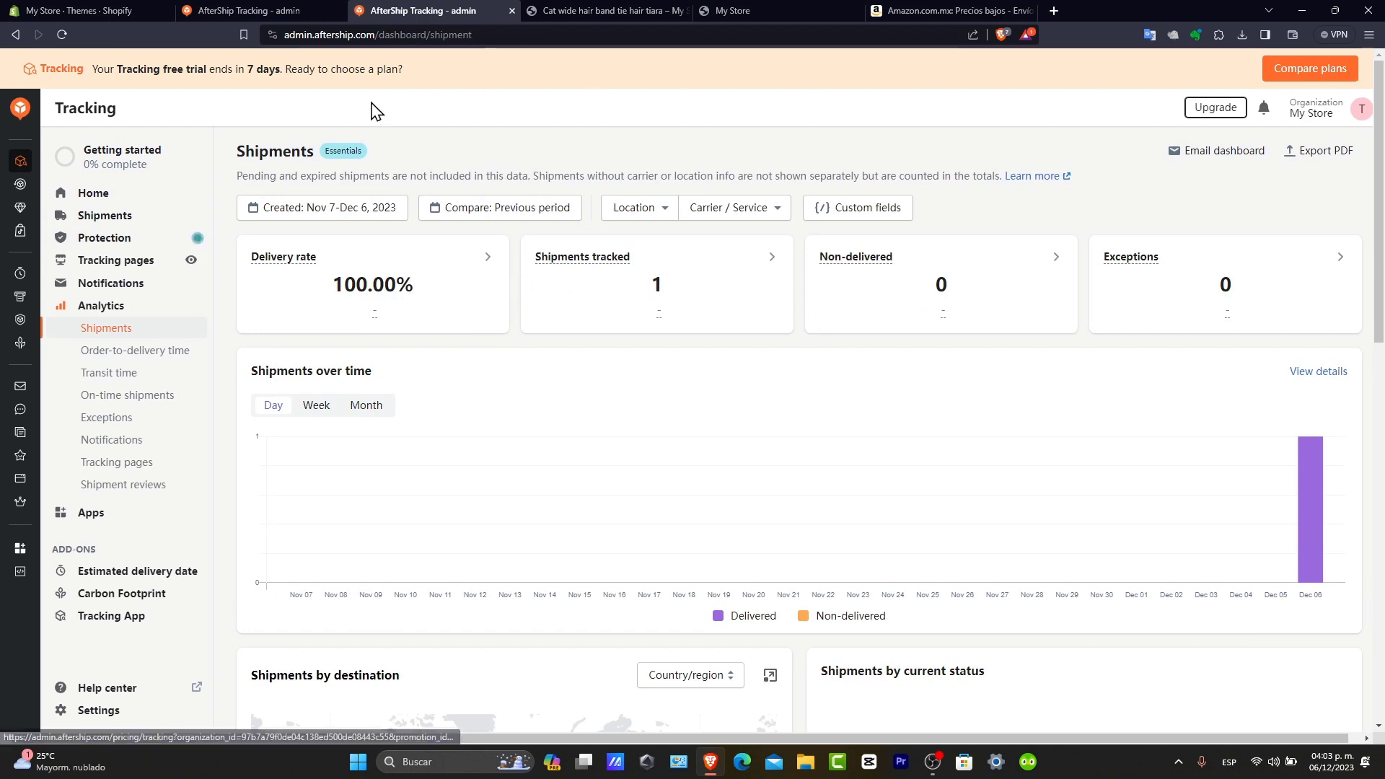
Close the extra AfterShip tab and open Shopify's Online Store Navigation page
click(238, 11)
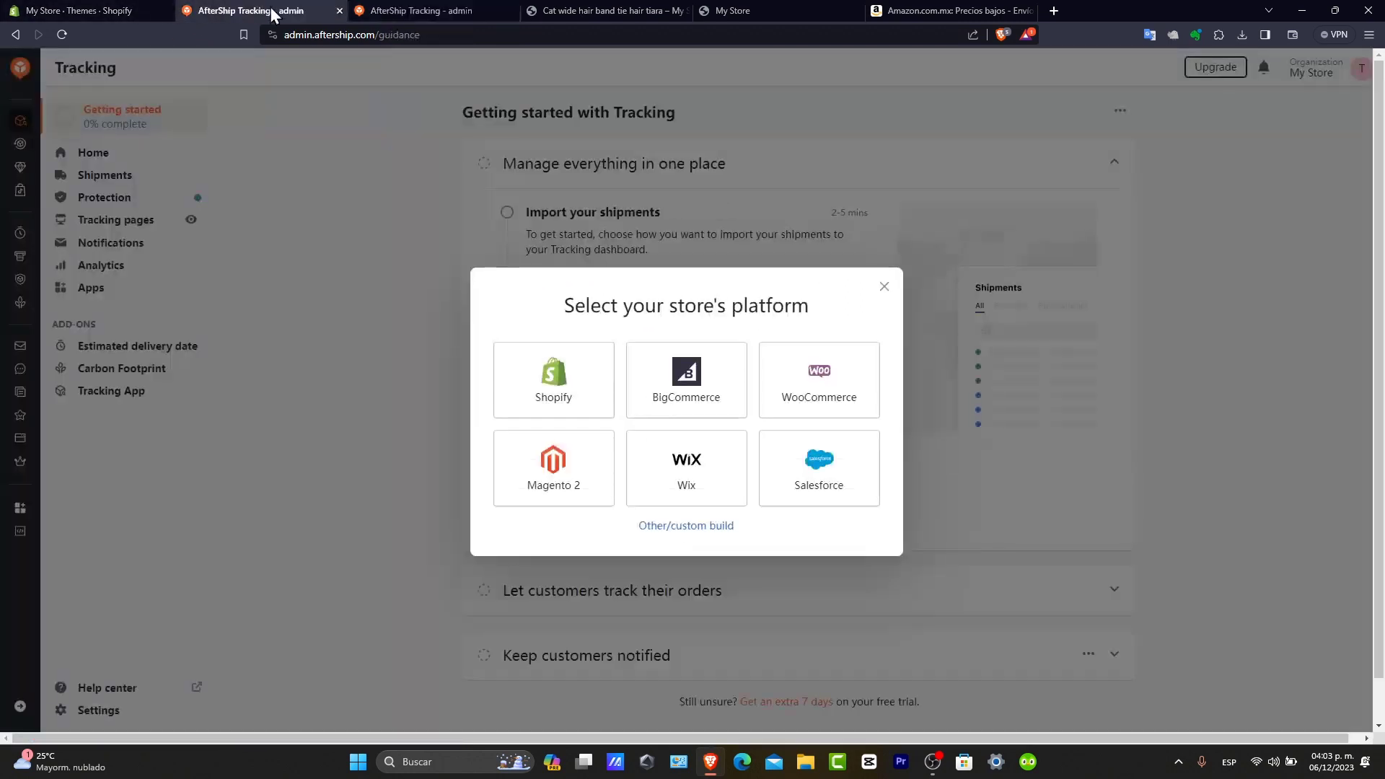
click(340, 10)
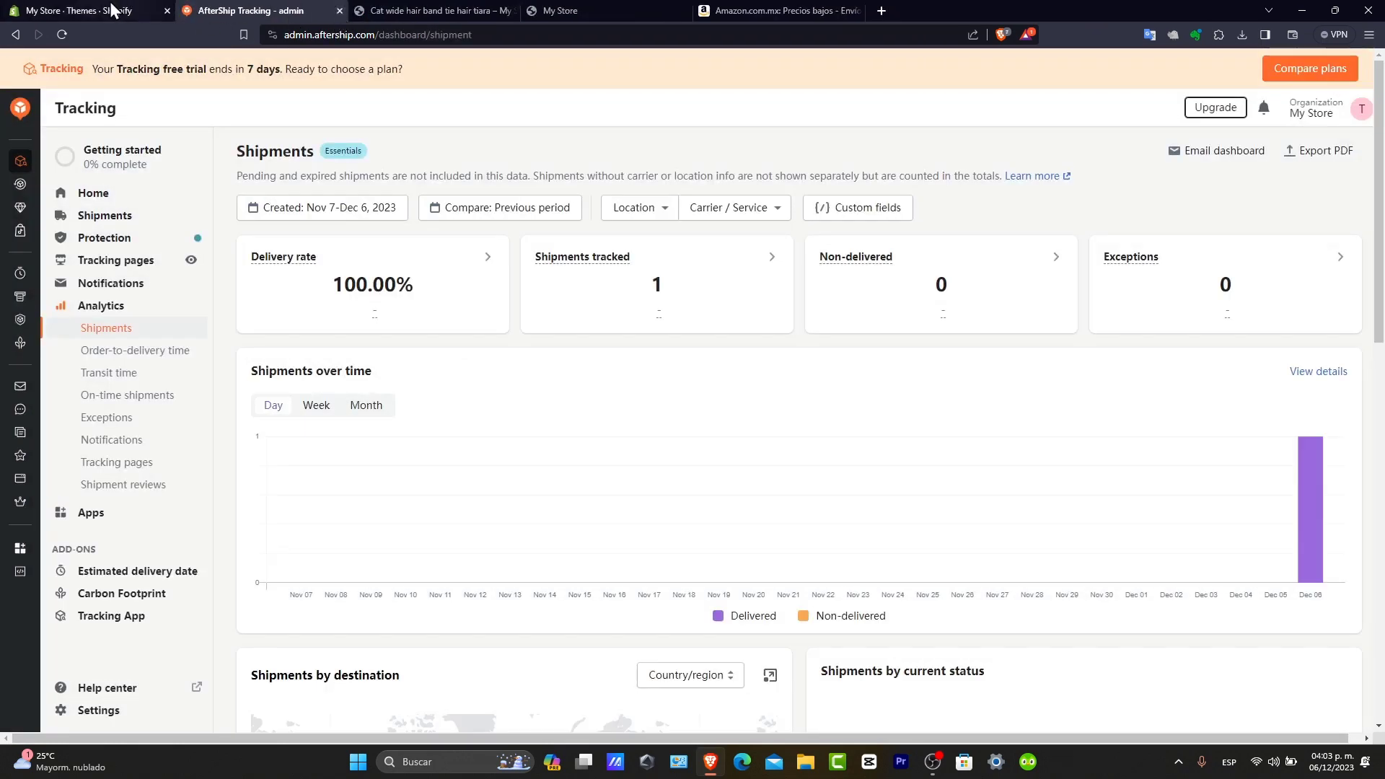
click(80, 11)
click(85, 387)
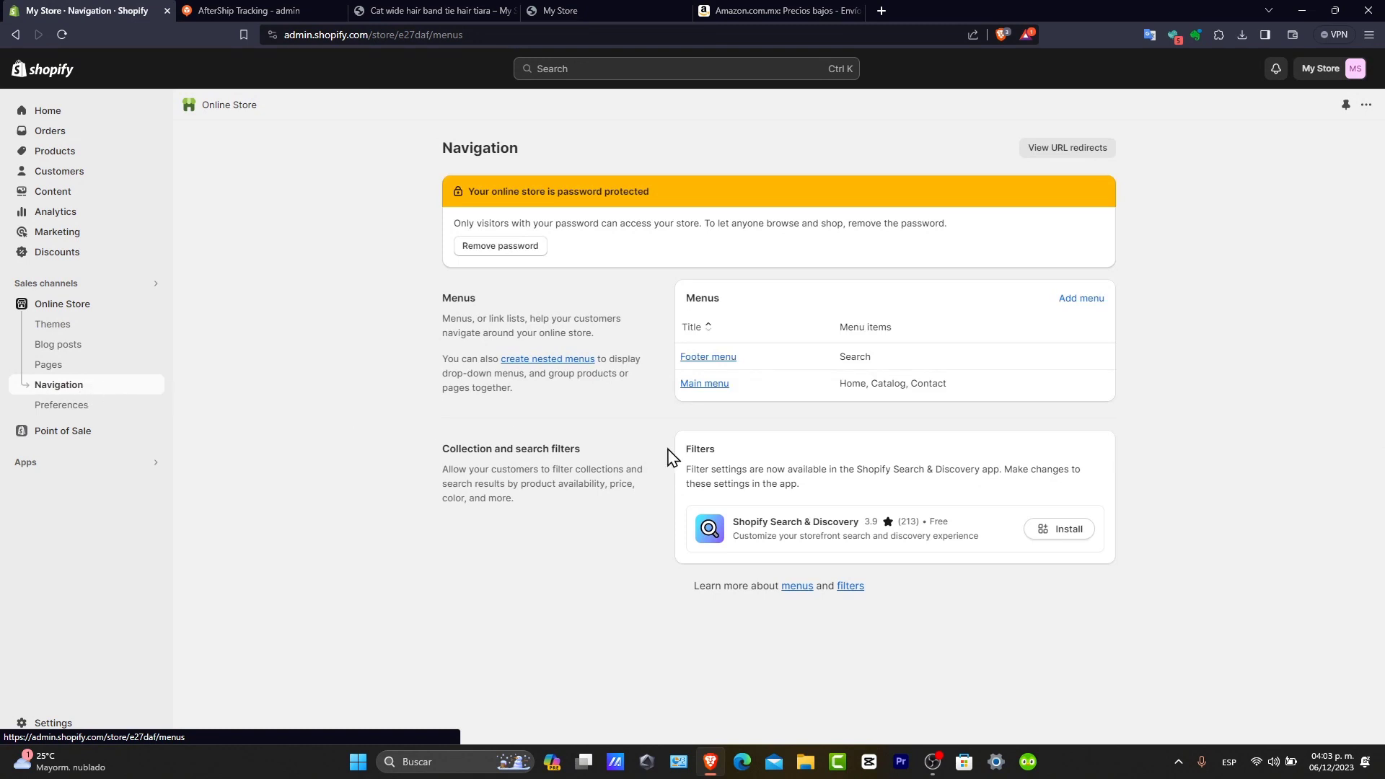
Confirm the Sense theme editor lists no app embeds, then switch back to AfterShip Tracking
click(714, 387)
click(126, 326)
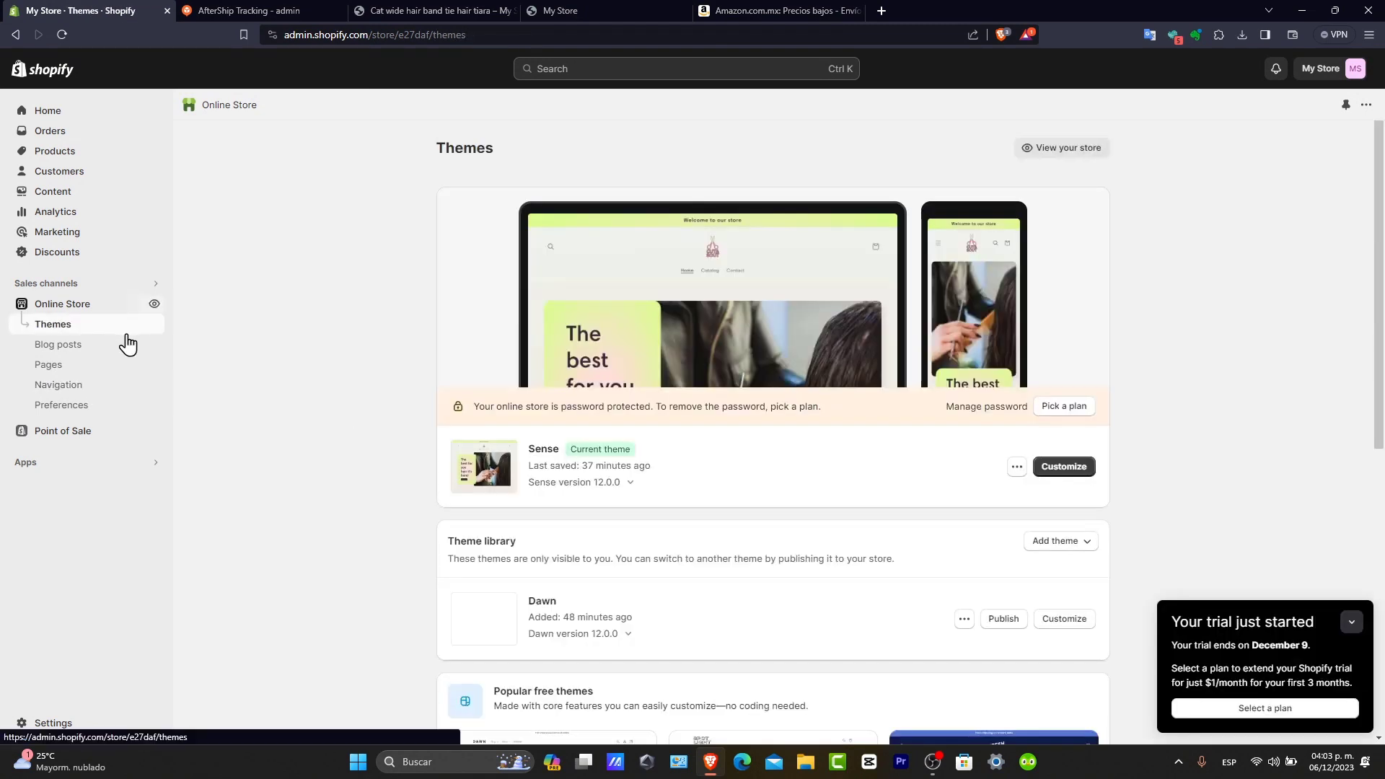
click(1067, 469)
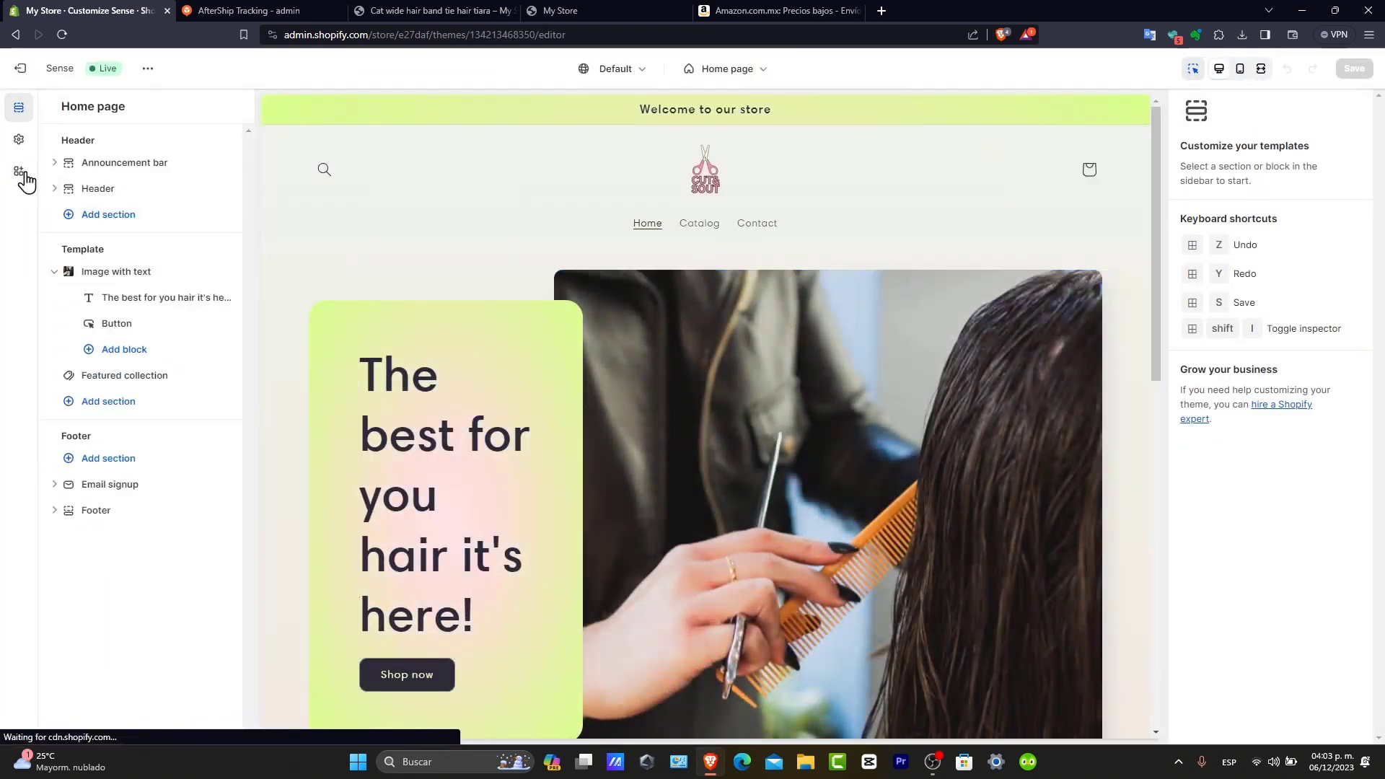
click(17, 172)
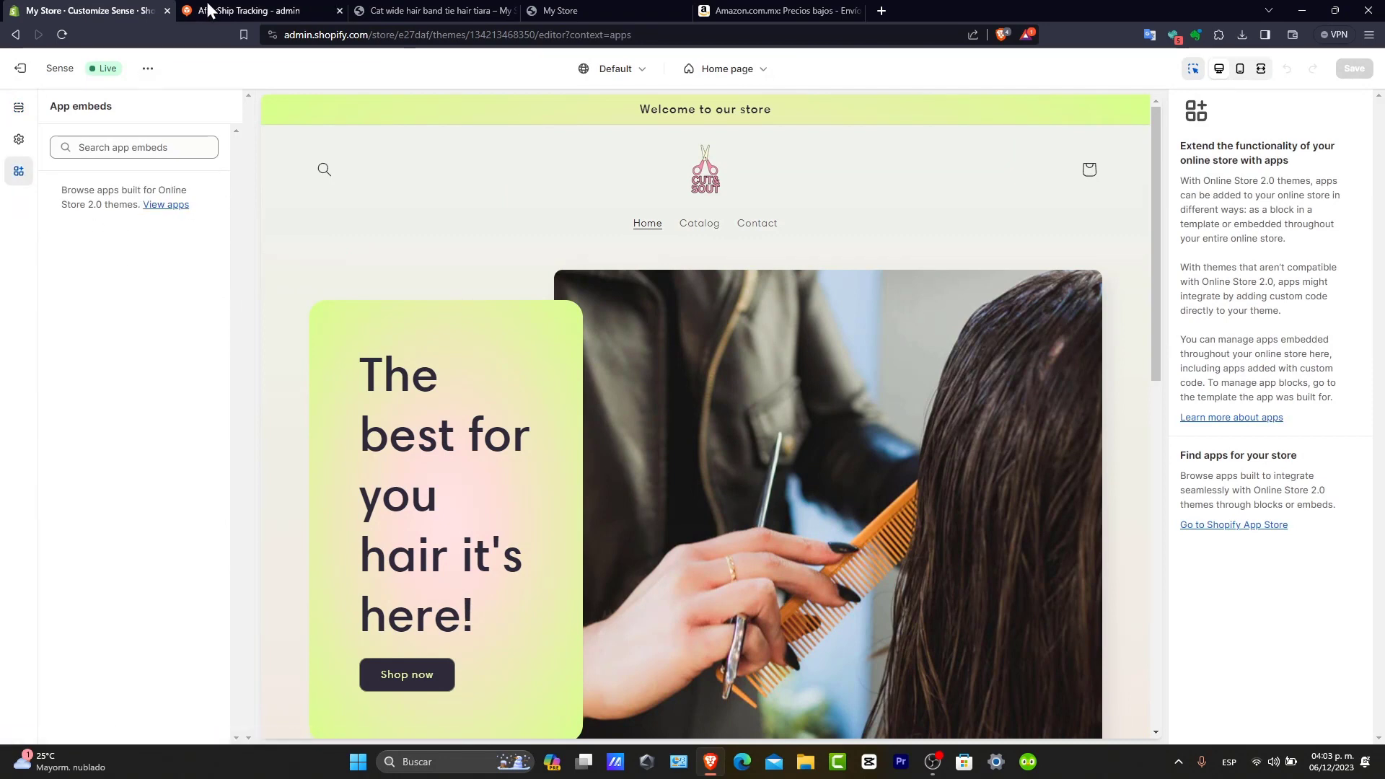
click(242, 10)
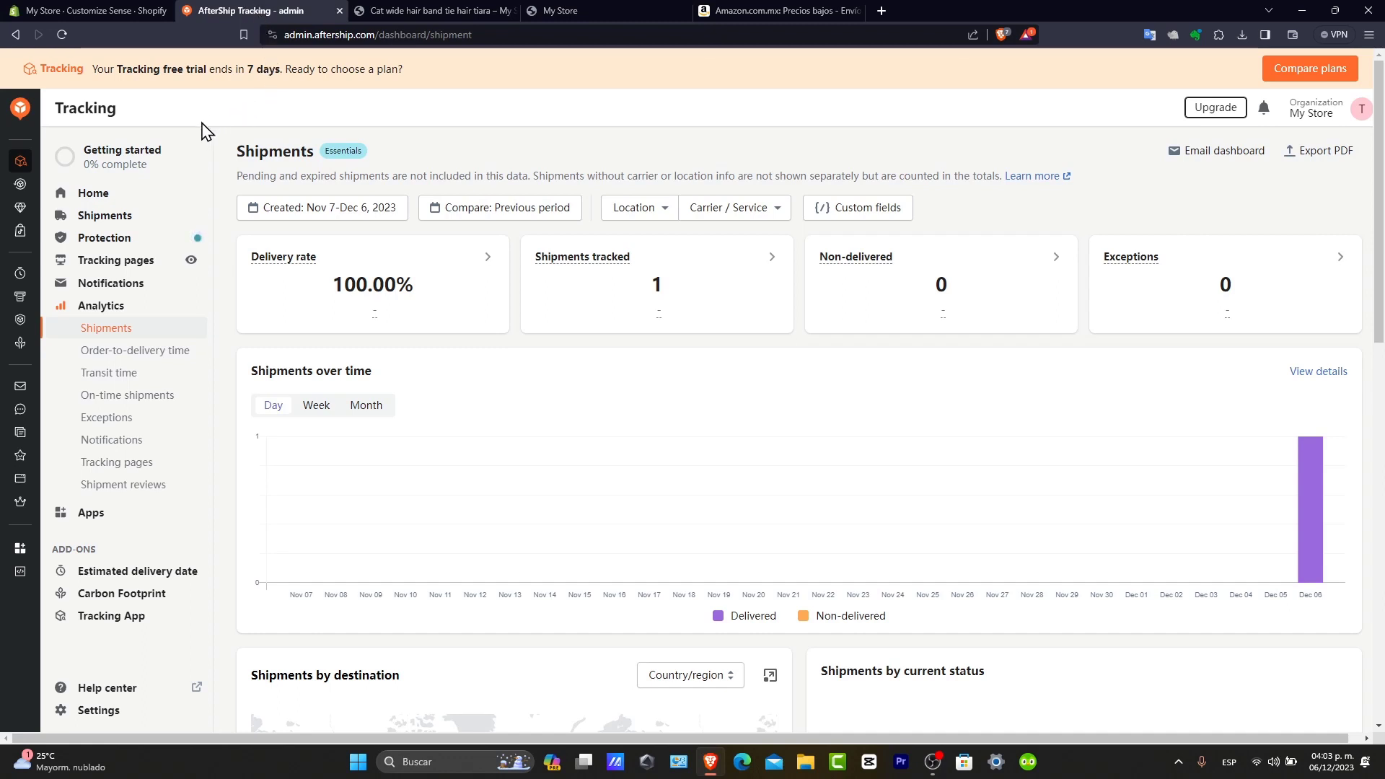
Preview AfterShip's default 'Track your order' page and test its Tracking Number field
click(148, 260)
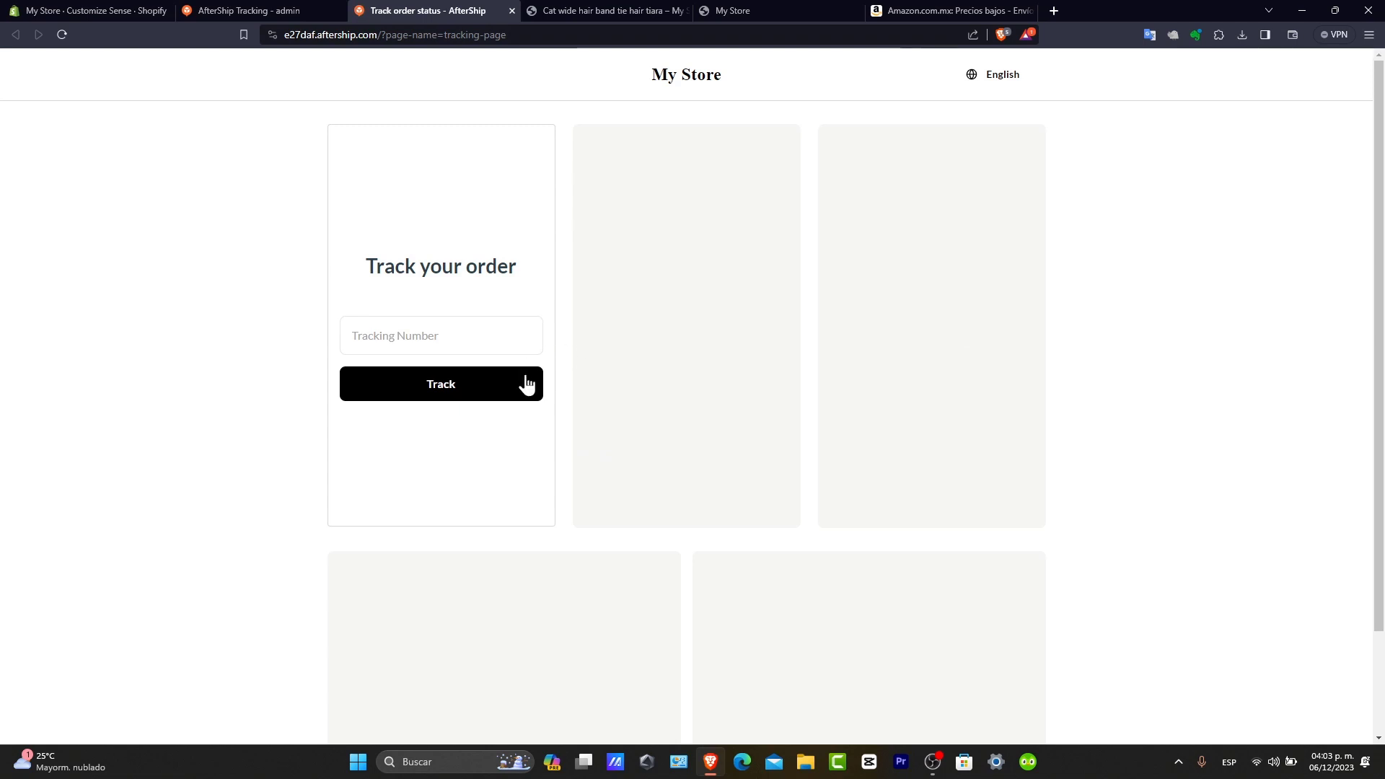
click(509, 326)
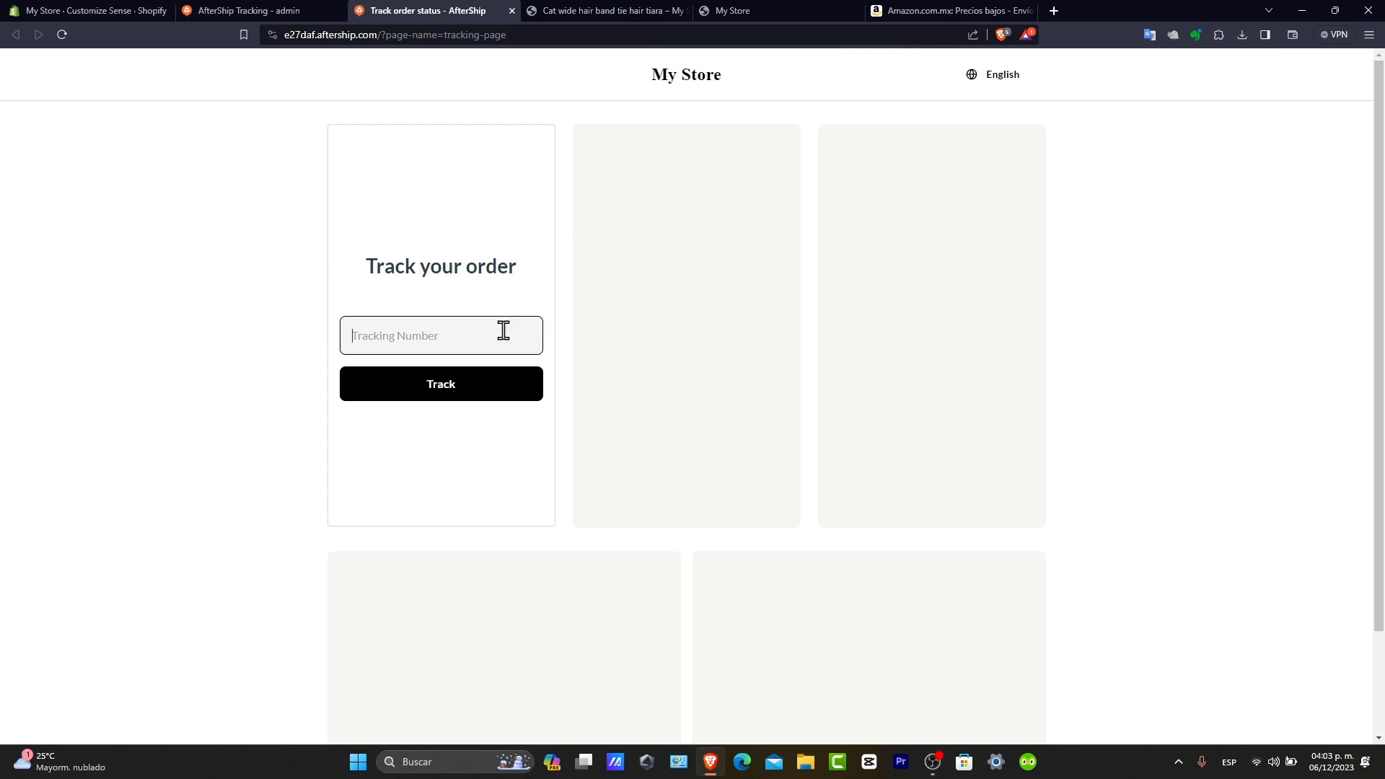
click(320, 11)
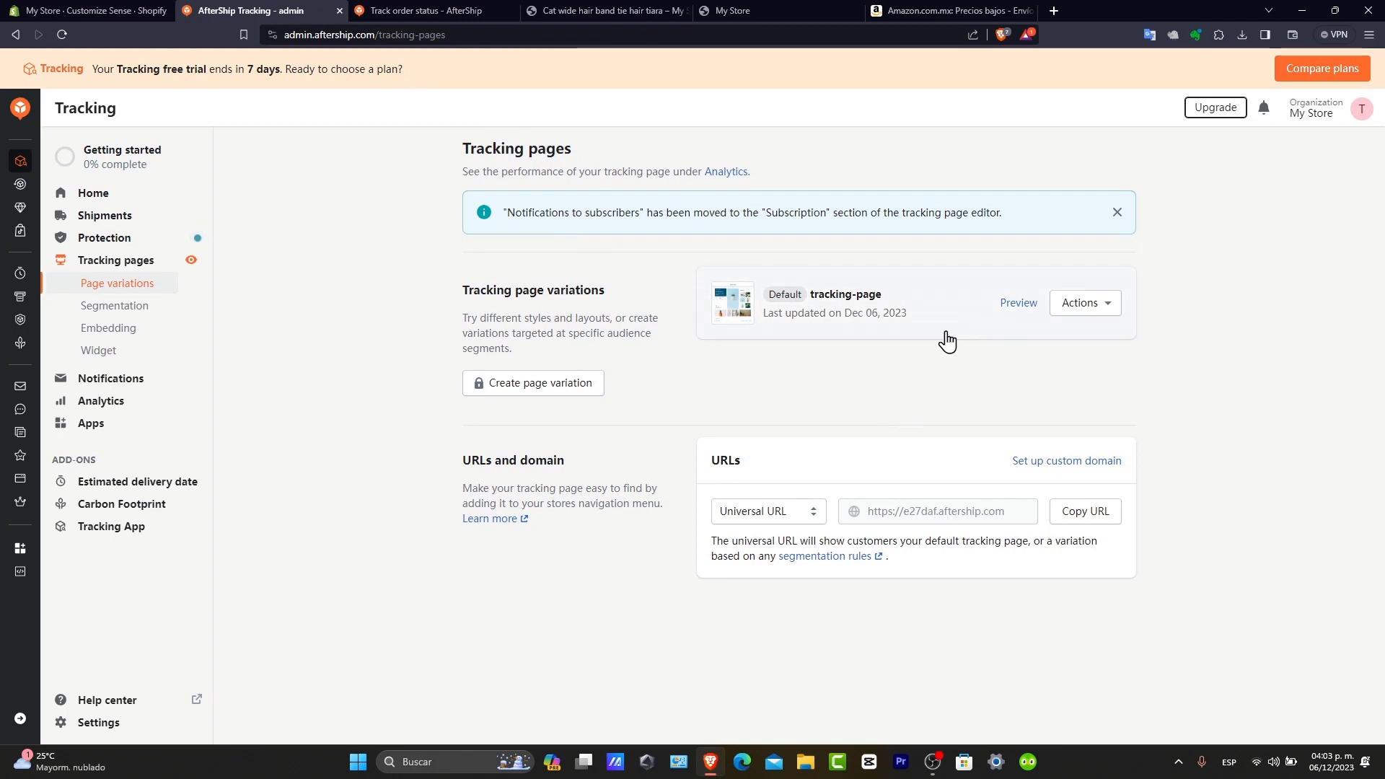
key(ctrl+shift+Tab)
Draft a 'Track your order' item in Shopify's Main menu, with no link yet
click(720, 390)
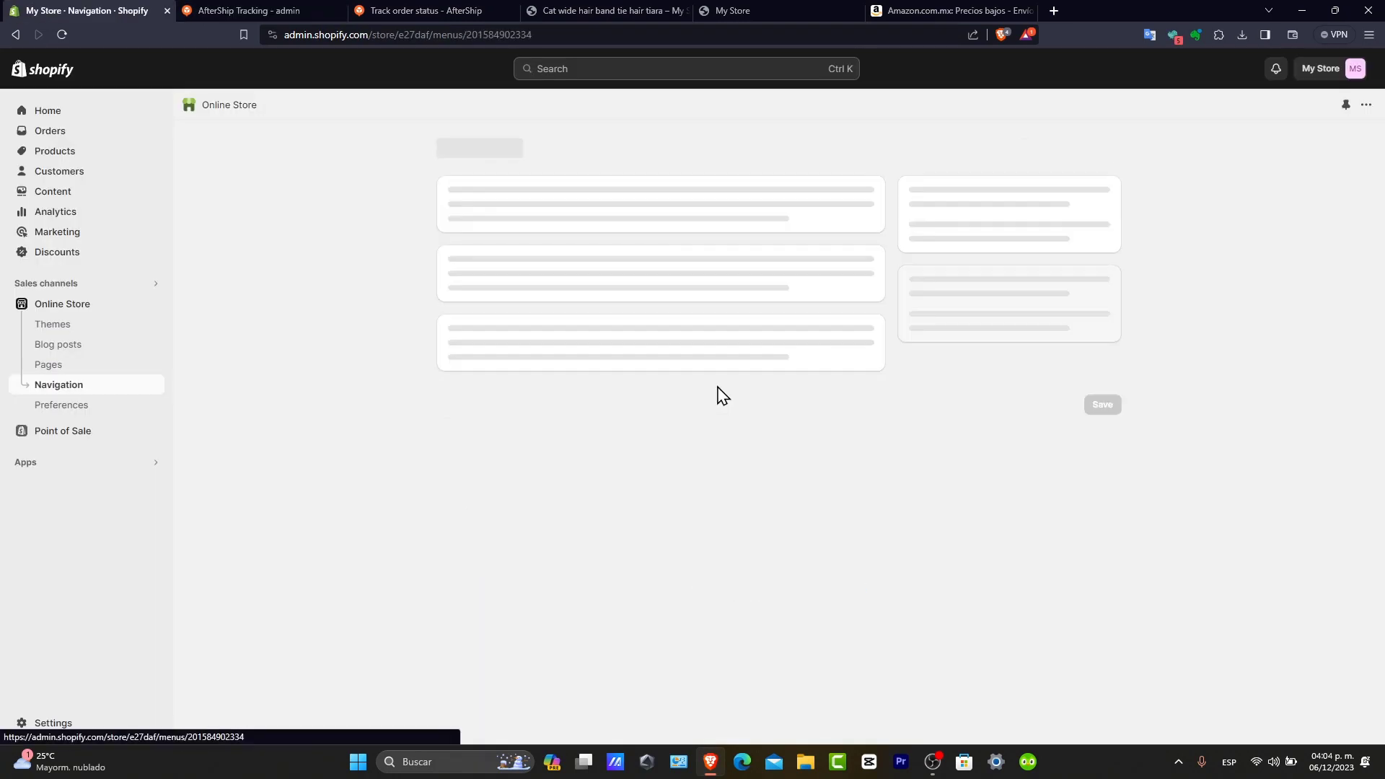
click(546, 456)
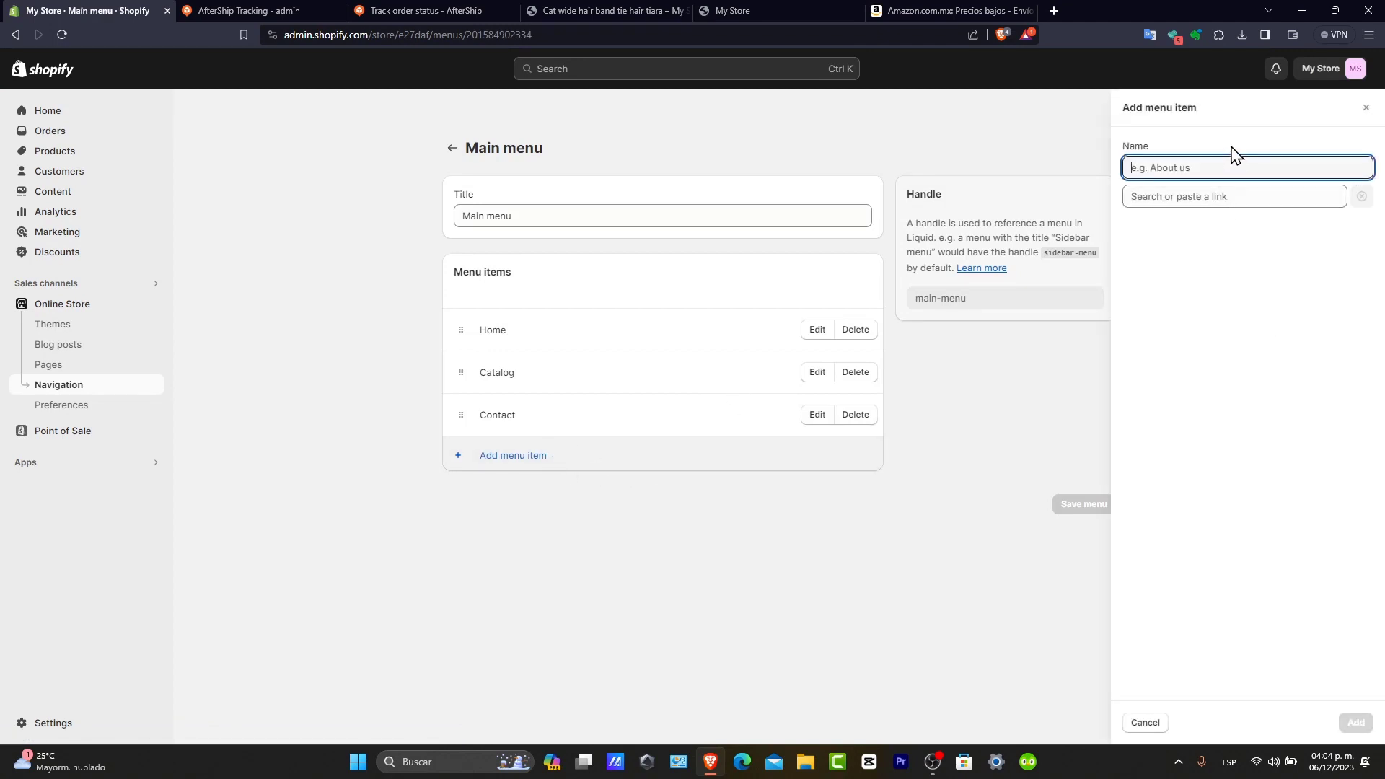
text(Track your oreder)
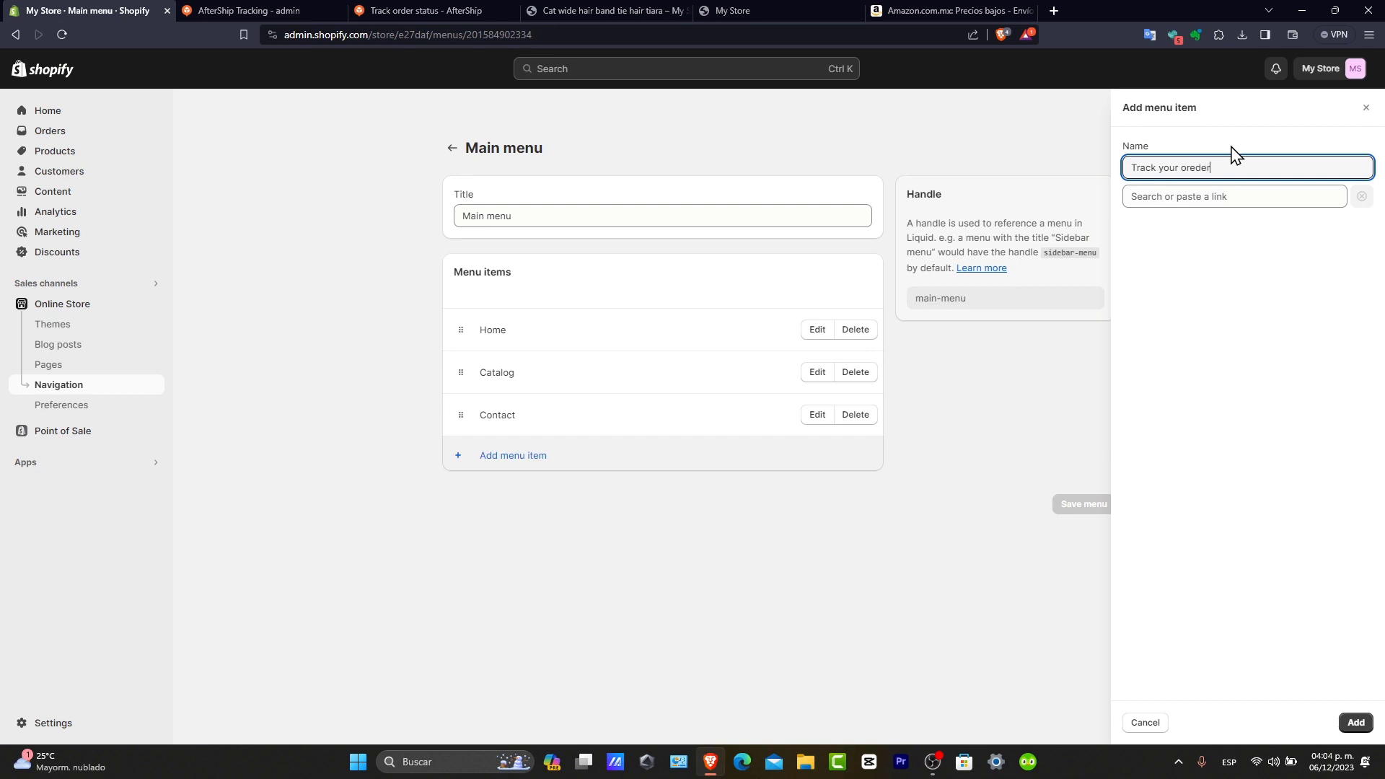
key(Return)
click(457, 9)
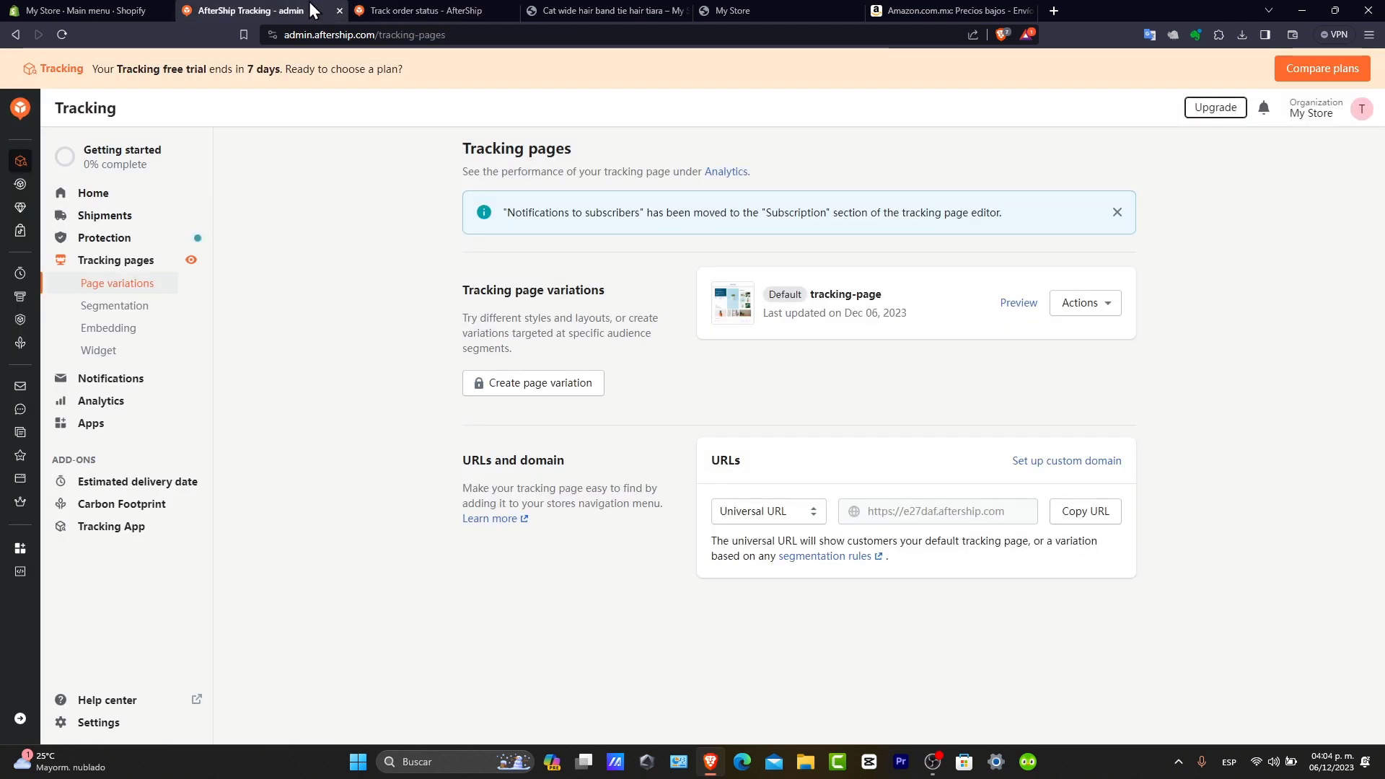
Switch to the 'Track order status - AfterShip' tab with its empty tracking form
click(393, 10)
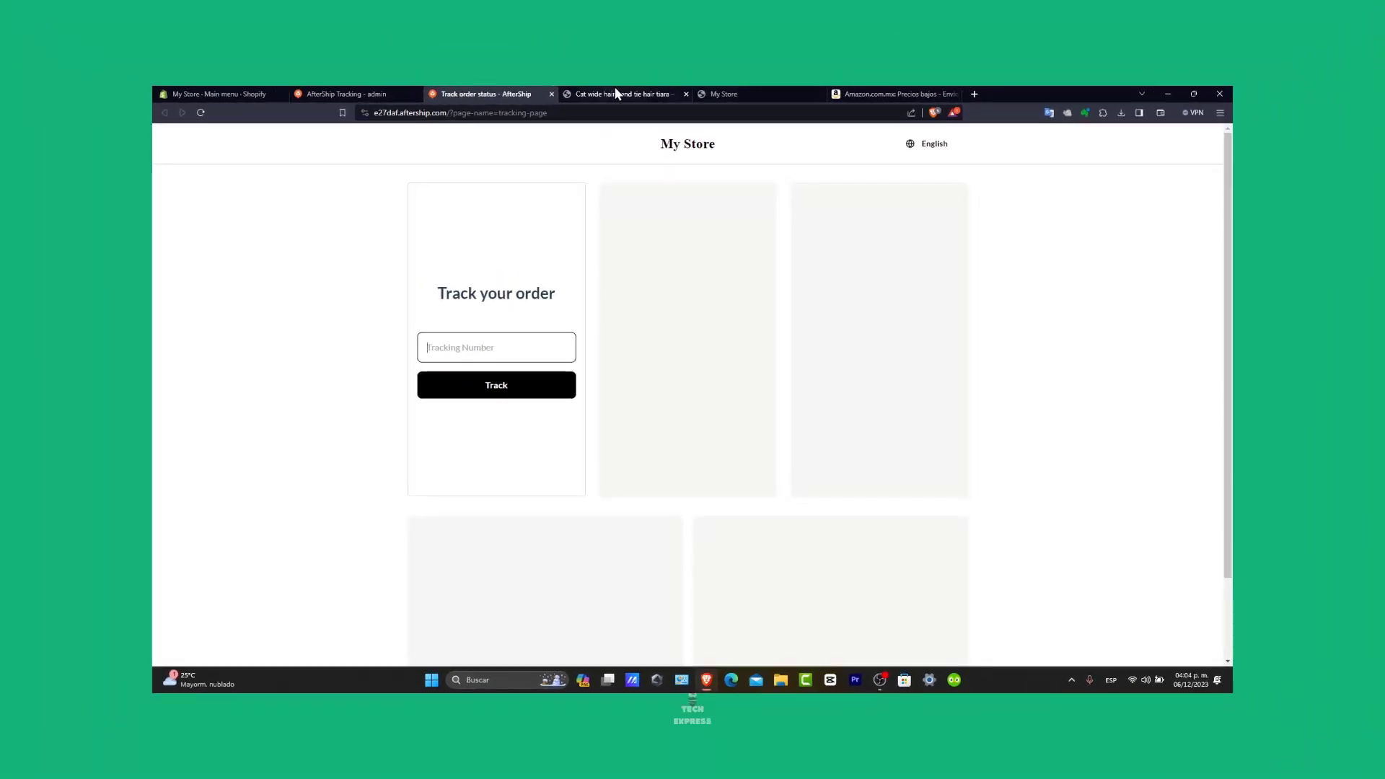
From the Cat wide hair band product page, load the storefront home page via the logo
click(618, 94)
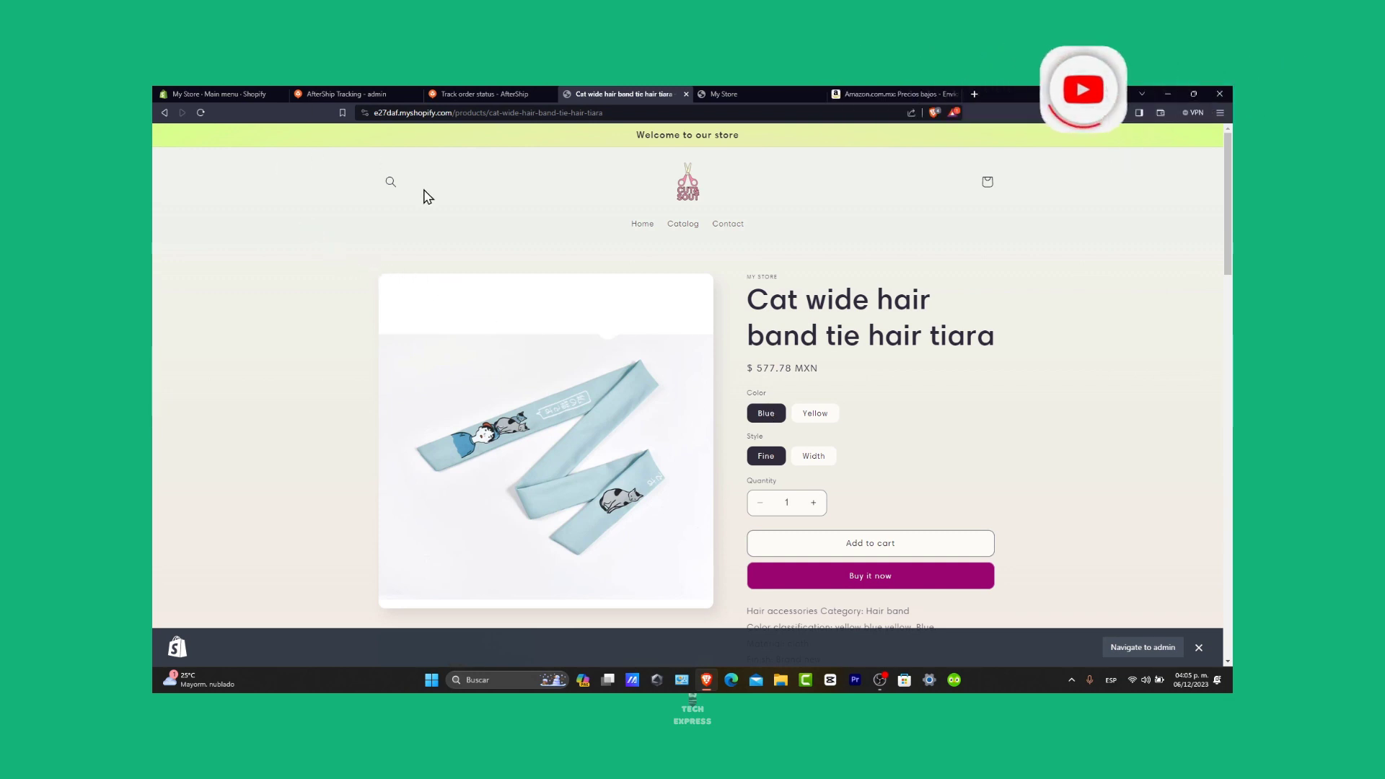
click(687, 190)
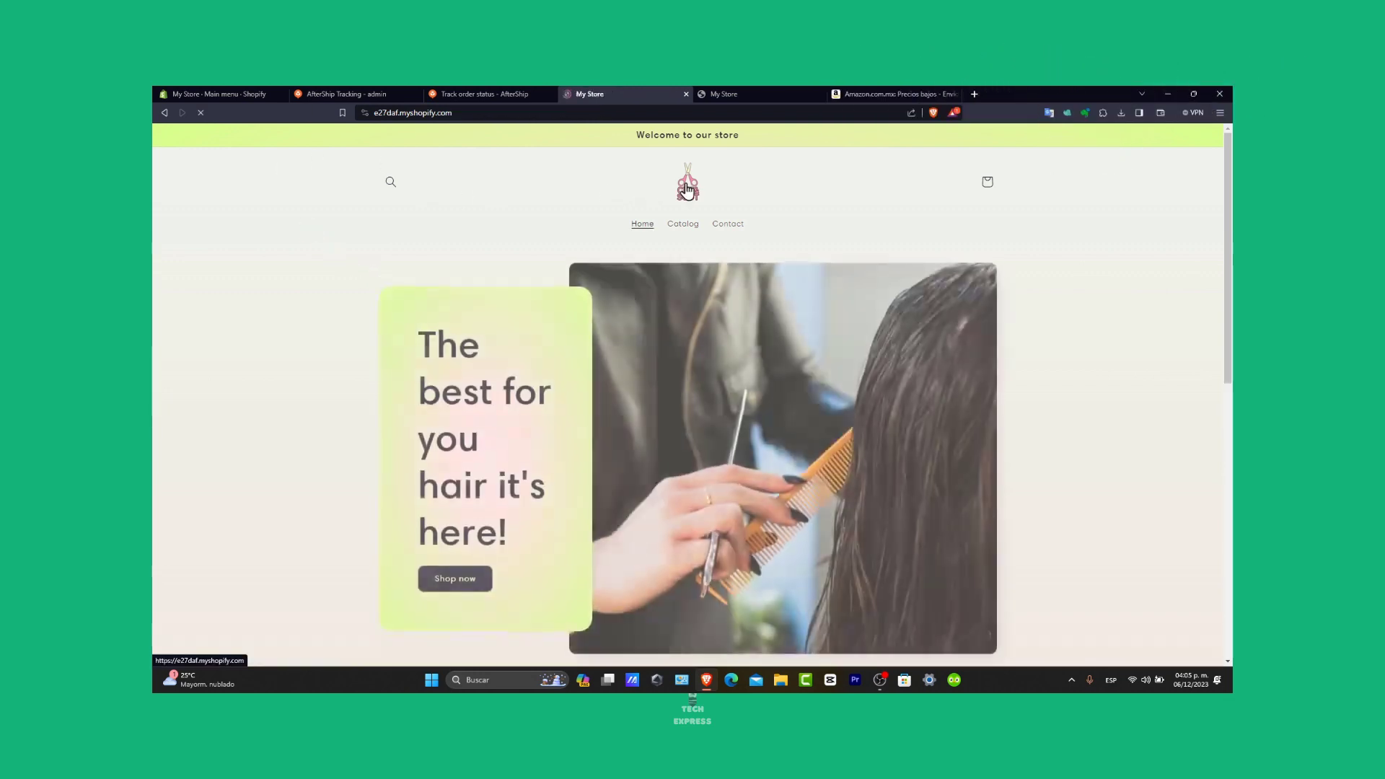